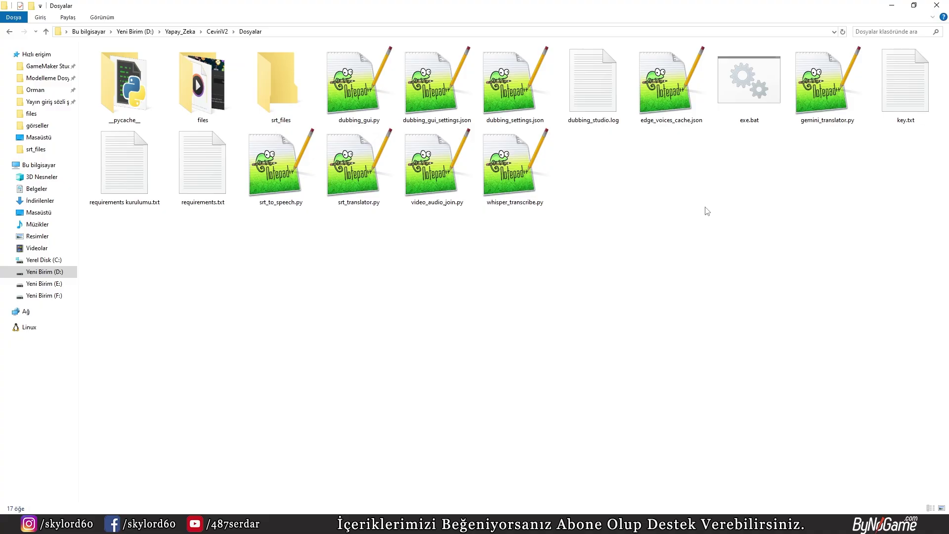
- Launch the dubbing program with exe.bat from the Dosyalar folder and reposition its window over the console
{"action": "key", "text": "s"}
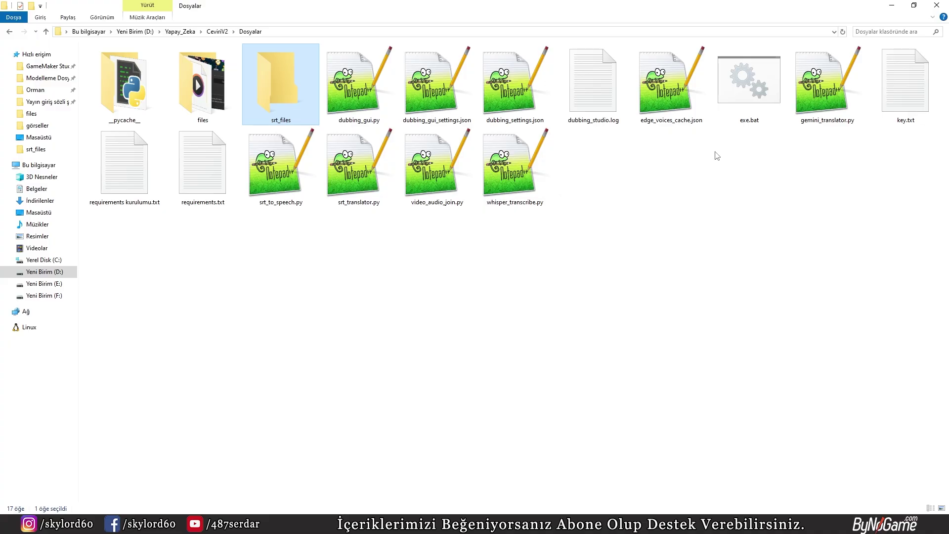
{"action": "left_click", "coordinate": [708, 256]}
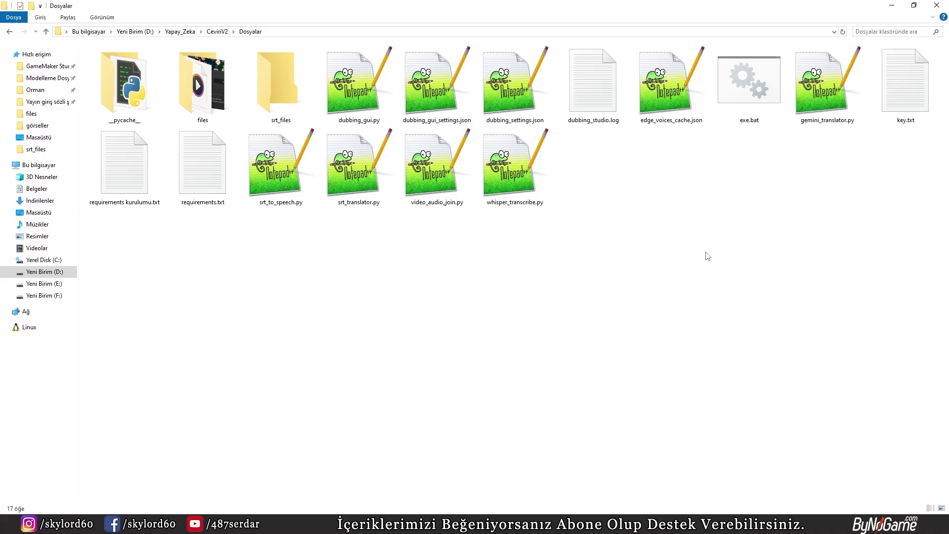
{"action": "double_click", "coordinate": [755, 120]}
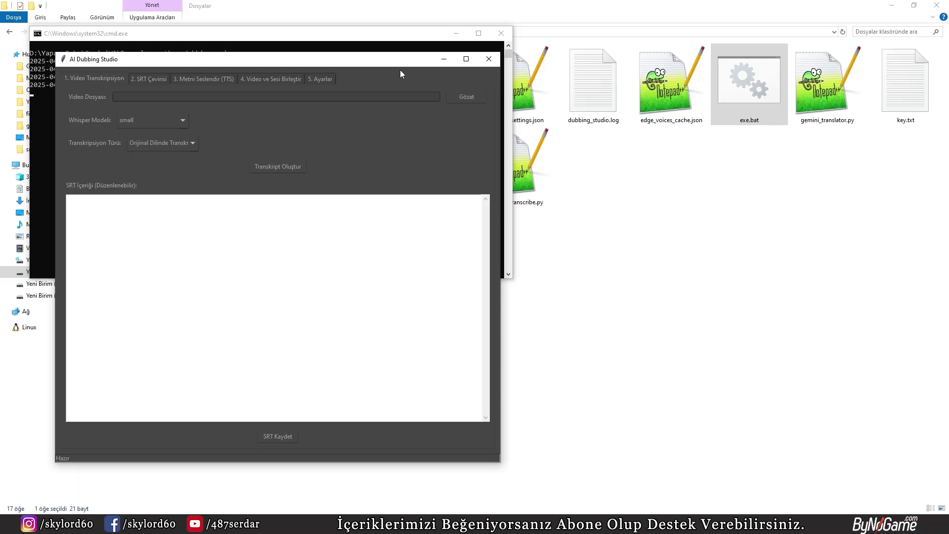
{"action": "left_click_drag", "start_coordinate": [374, 63], "coordinate": [600, 94]}
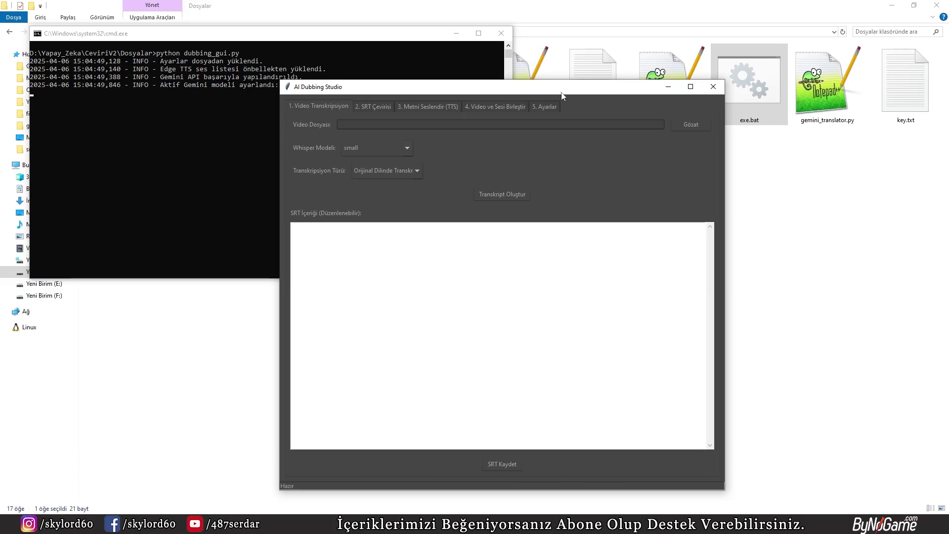
{"action": "left_click_drag", "start_coordinate": [552, 90], "coordinate": [466, 75]}
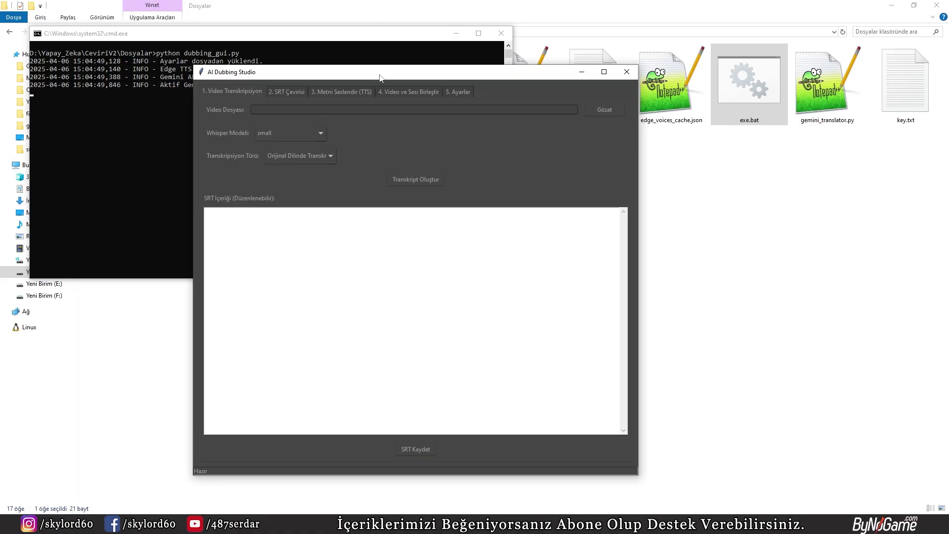
{"action": "left_click_drag", "start_coordinate": [379, 75], "coordinate": [415, 60]}
- Look through the program's transcription, SRT translation, text-to-speech, video and audio merging, and settings sections
{"action": "left_click", "coordinate": [326, 77]}
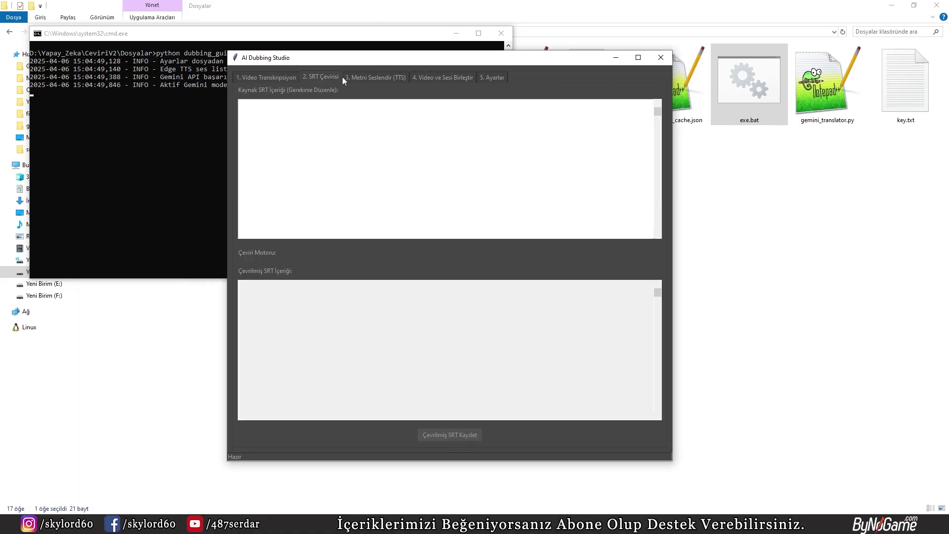
{"action": "left_click", "coordinate": [380, 77]}
{"action": "left_click", "coordinate": [445, 77]}
{"action": "left_click", "coordinate": [484, 77]}
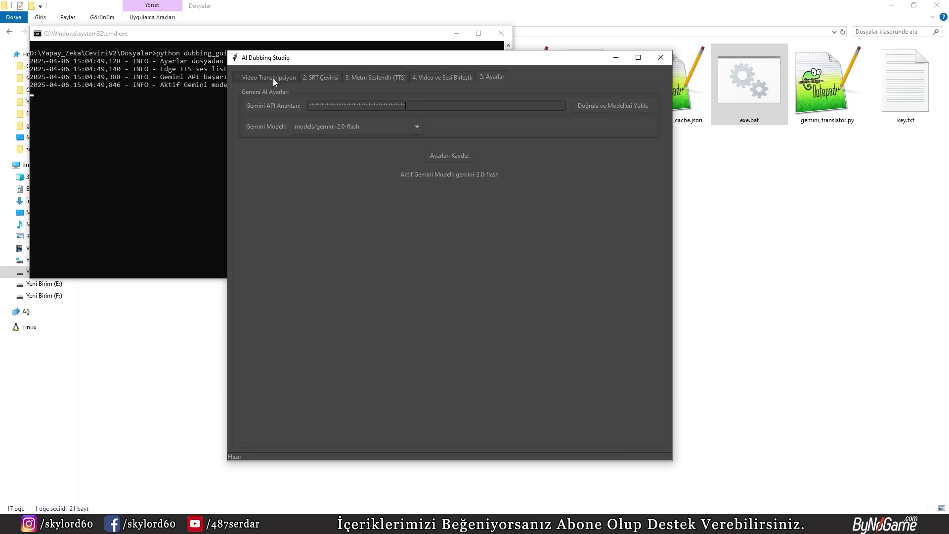
{"action": "left_click", "coordinate": [273, 78]}
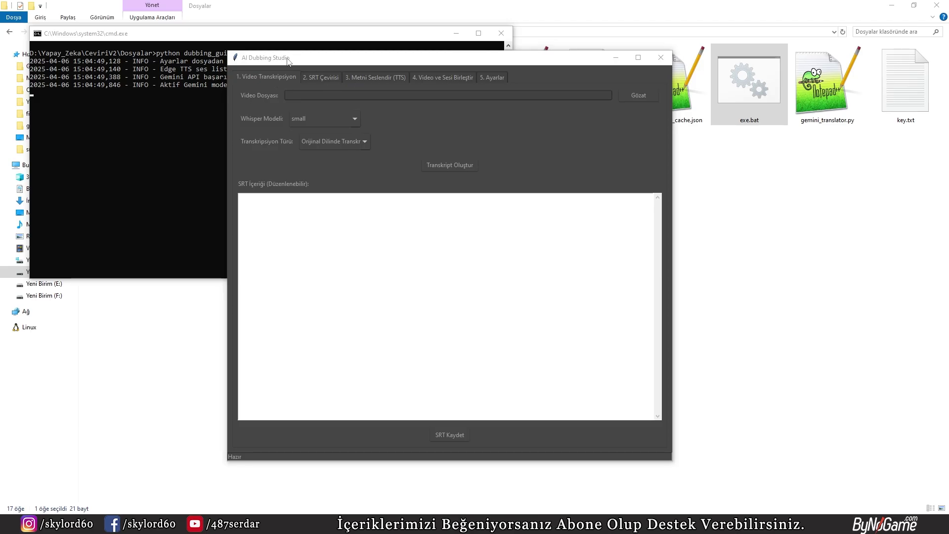
{"action": "left_click_drag", "start_coordinate": [273, 78], "coordinate": [265, 79]}
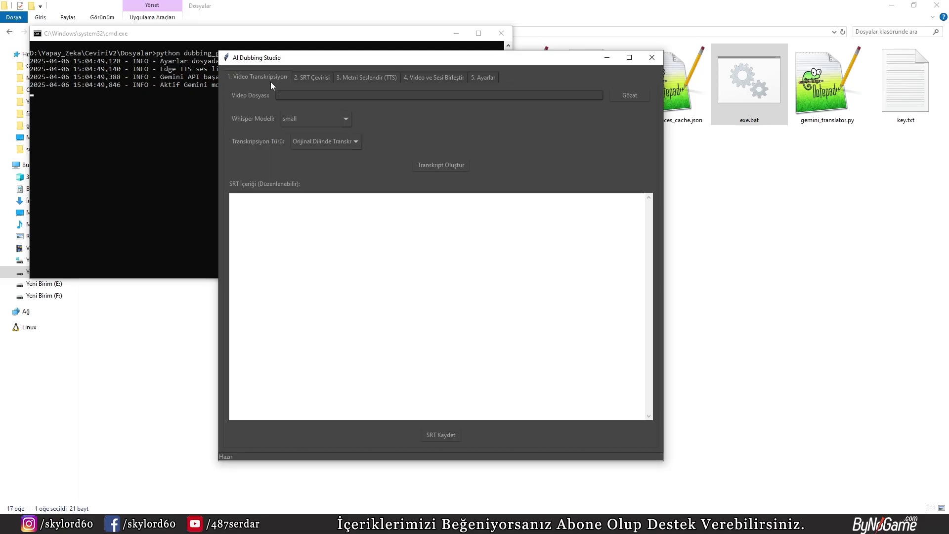
{"action": "left_click", "coordinate": [315, 78]}
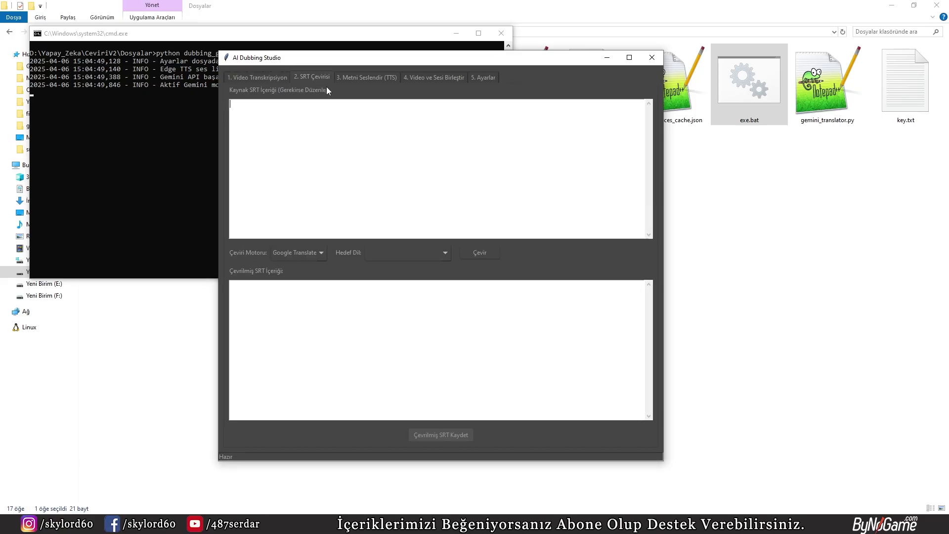
{"action": "left_click", "coordinate": [379, 77]}
{"action": "left_click", "coordinate": [437, 77]}
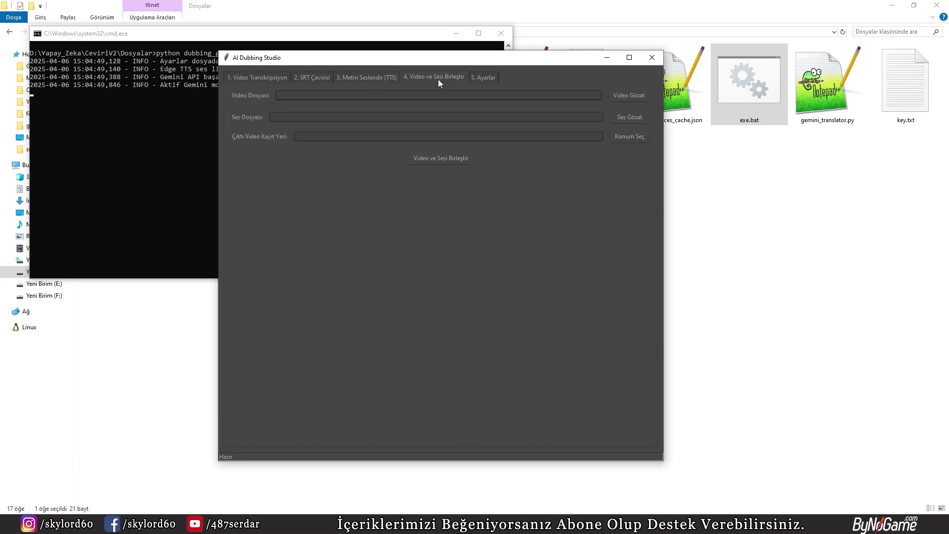
{"action": "left_click", "coordinate": [479, 80]}
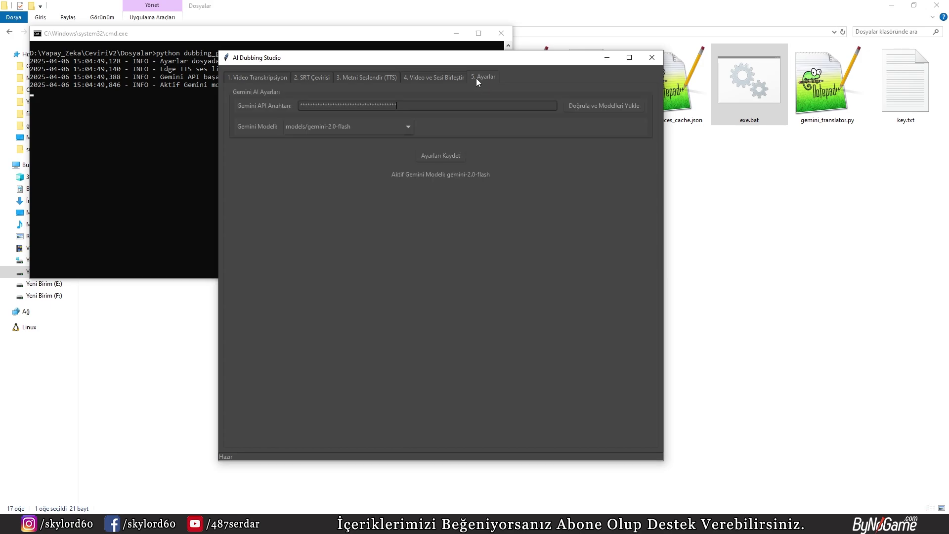
{"action": "left_click", "coordinate": [246, 82]}
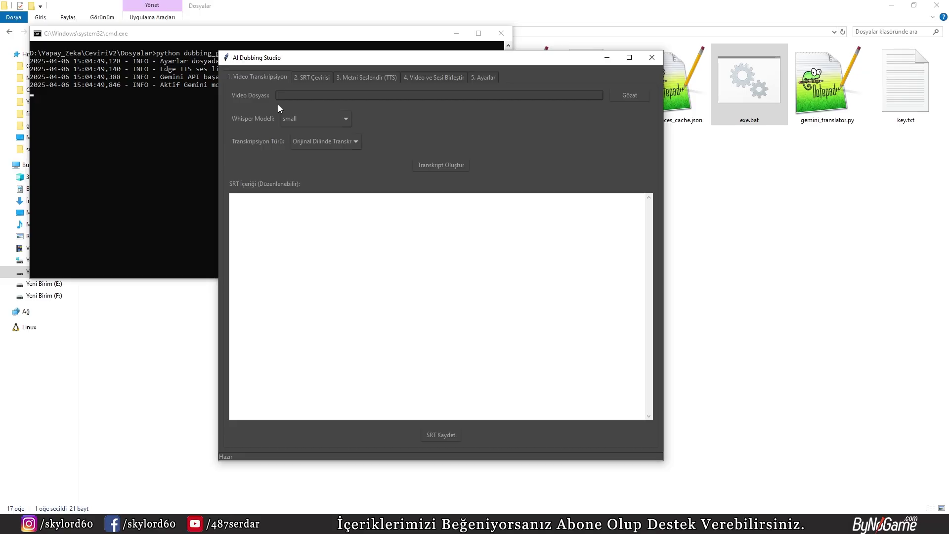
- Examine the translation engine choices, the speech and merge options, and the selectable Gemini models in the settings
{"action": "left_click", "coordinate": [313, 79]}
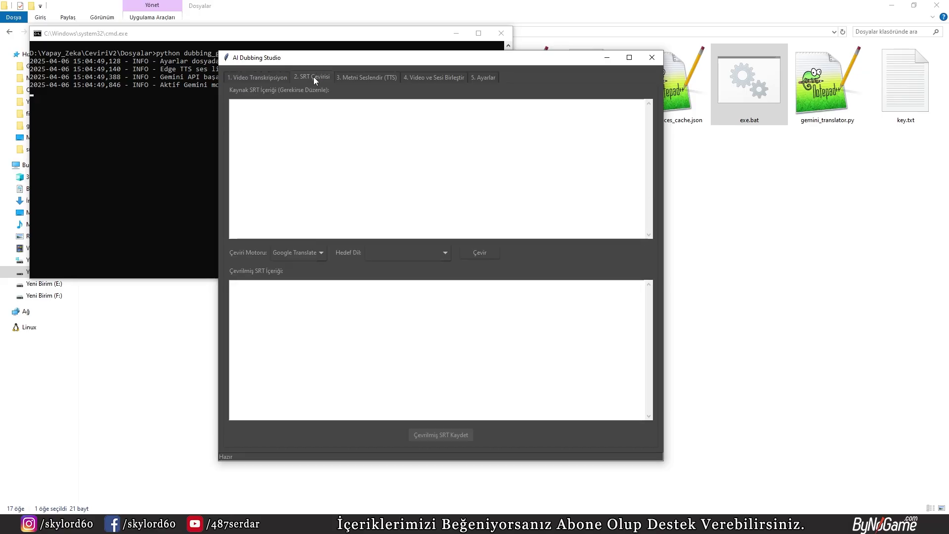
{"action": "left_click", "coordinate": [305, 254]}
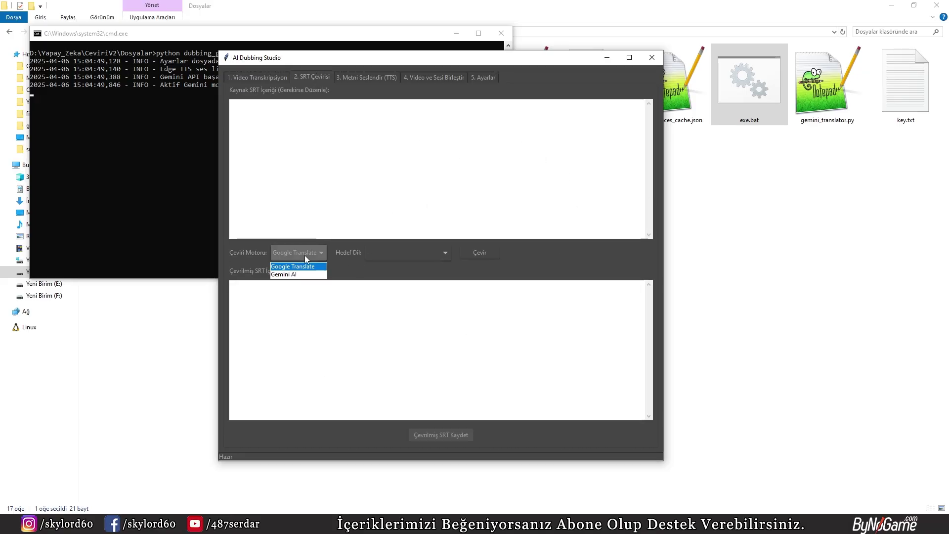
{"action": "left_click", "coordinate": [253, 259]}
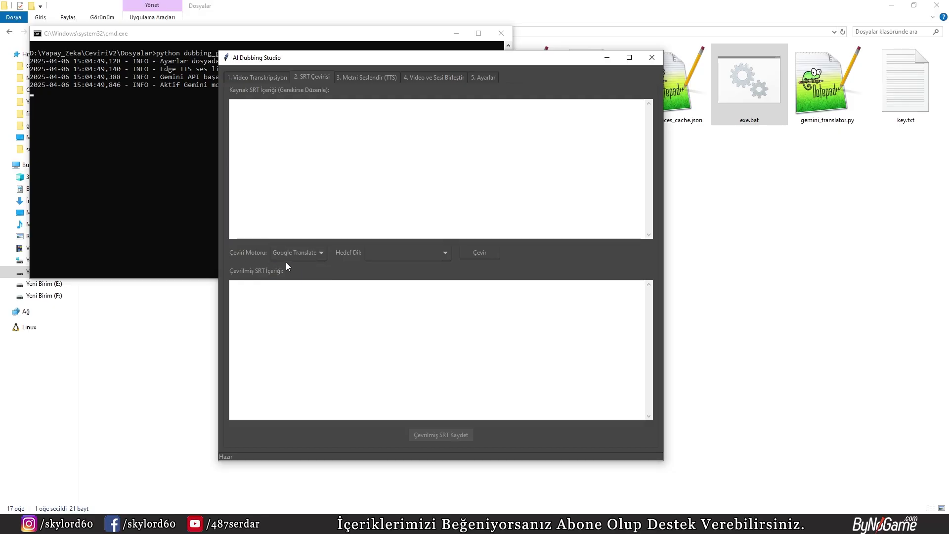
{"action": "left_click", "coordinate": [354, 78]}
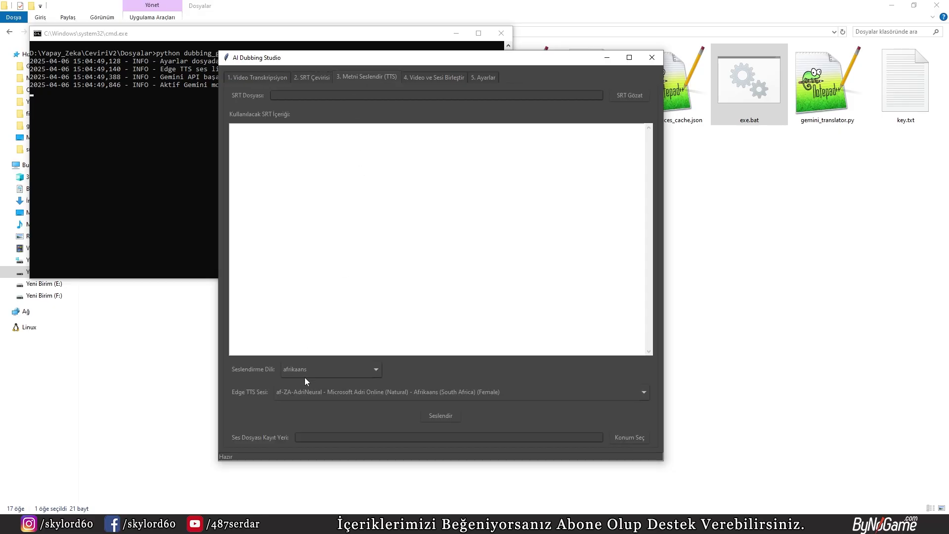
{"action": "left_click", "coordinate": [421, 78]}
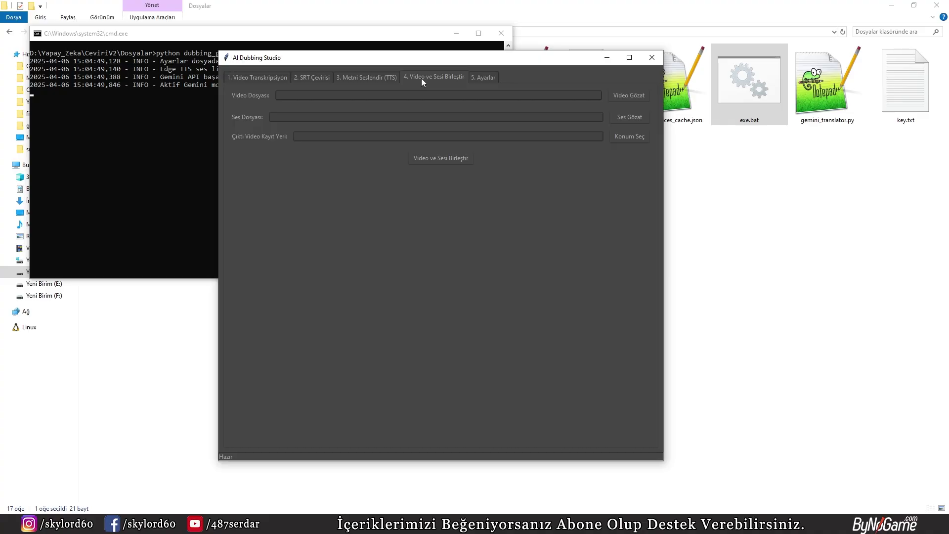
{"action": "left_click", "coordinate": [482, 79]}
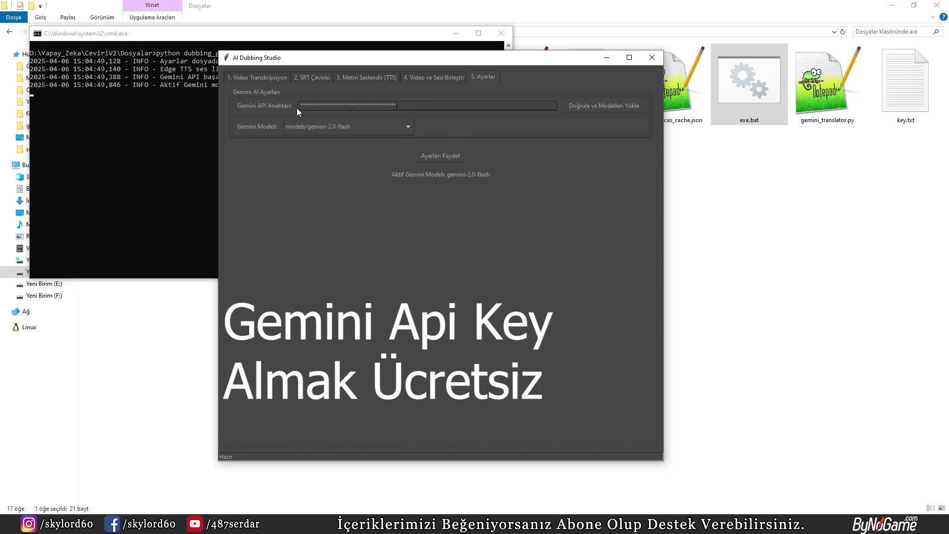
{"action": "left_click", "coordinate": [378, 126]}
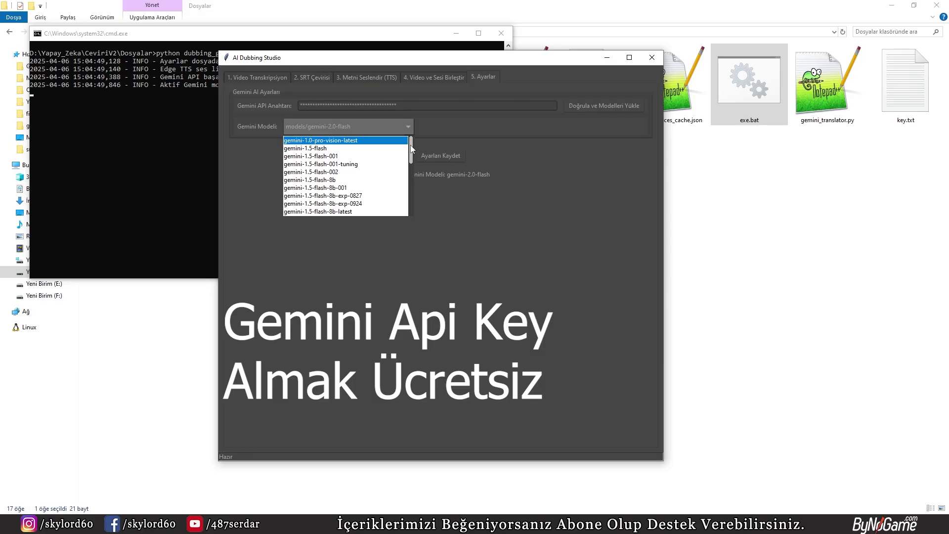
{"action": "left_click_drag", "start_coordinate": [412, 144], "coordinate": [409, 216]}
{"action": "left_click", "coordinate": [539, 196]}
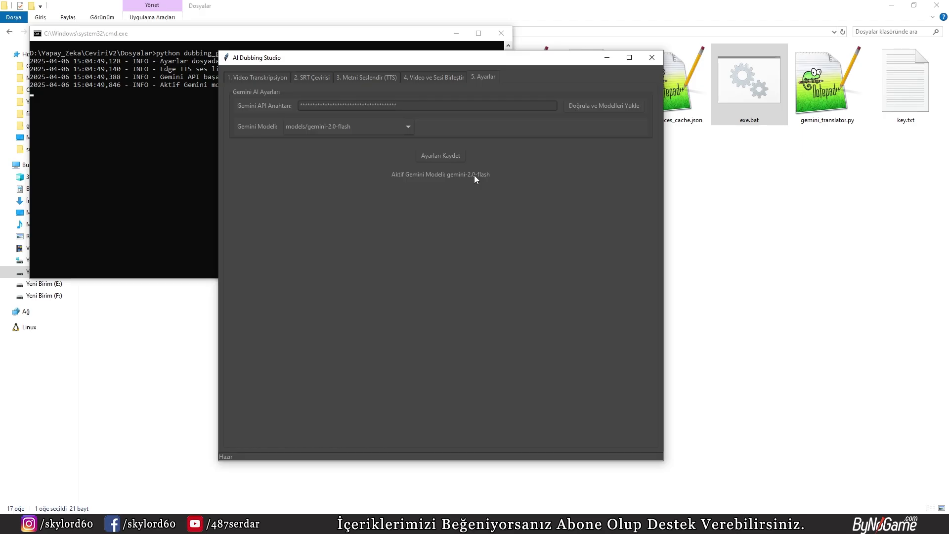
- Browse for the video to transcribe and delete tr seslendirme.mp4 from the files folder
{"action": "left_click", "coordinate": [242, 78]}
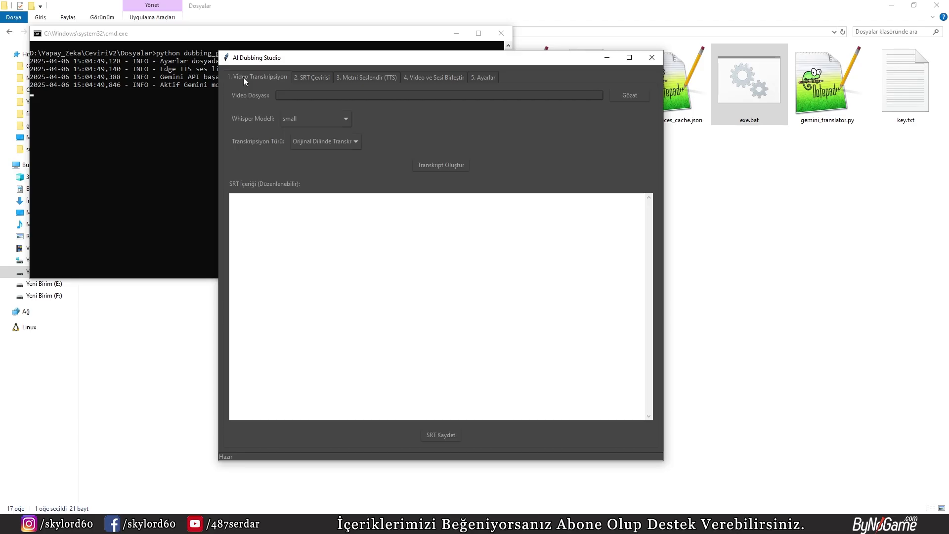
{"action": "left_click", "coordinate": [626, 96]}
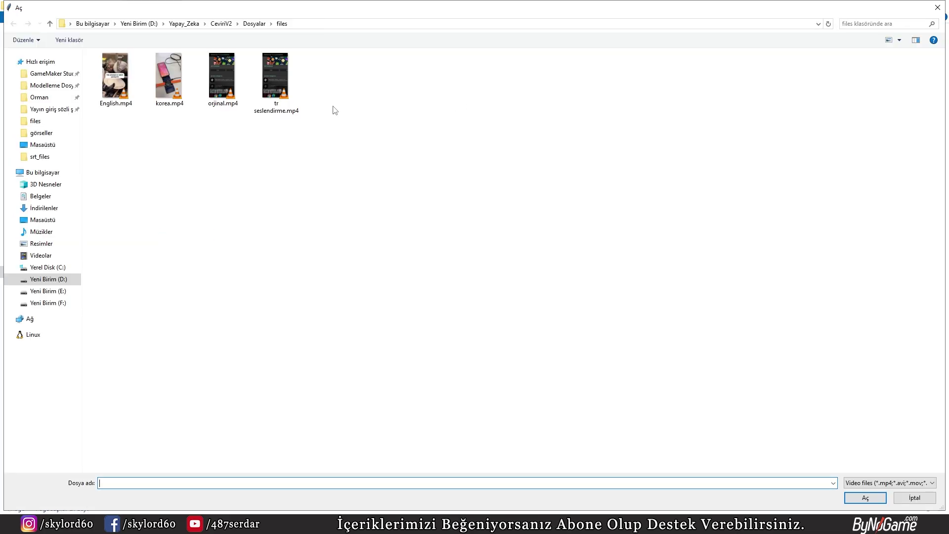
{"action": "left_click", "coordinate": [275, 111]}
{"action": "right_click", "coordinate": [277, 99]}
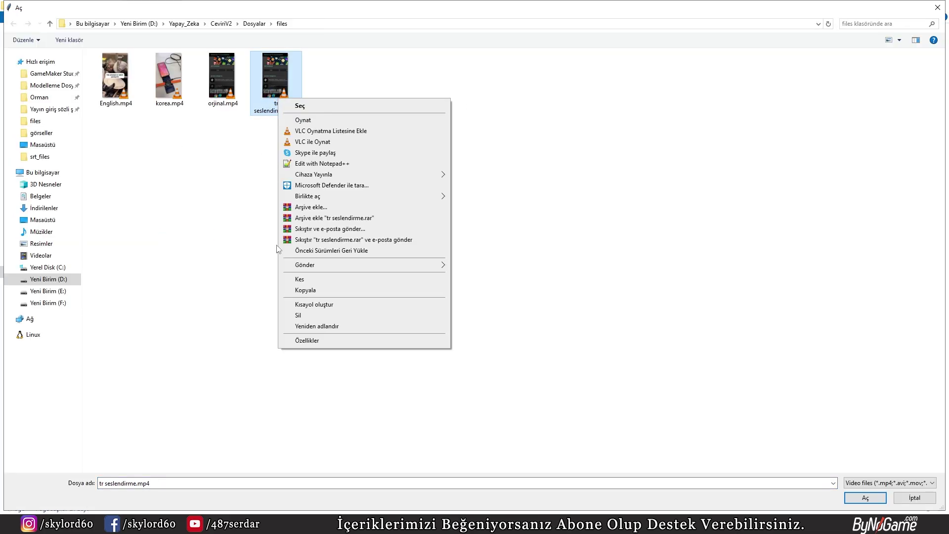
{"action": "left_click", "coordinate": [298, 315]}
- Load orjinal.mp4 as the video to transcribe and set the Whisper model to small
{"action": "double_click", "coordinate": [222, 78]}
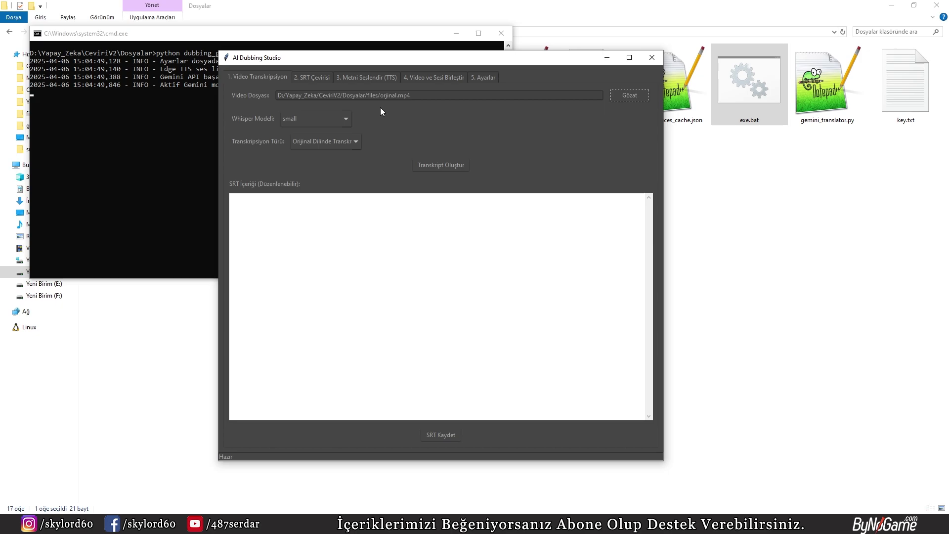
{"action": "left_click", "coordinate": [334, 120]}
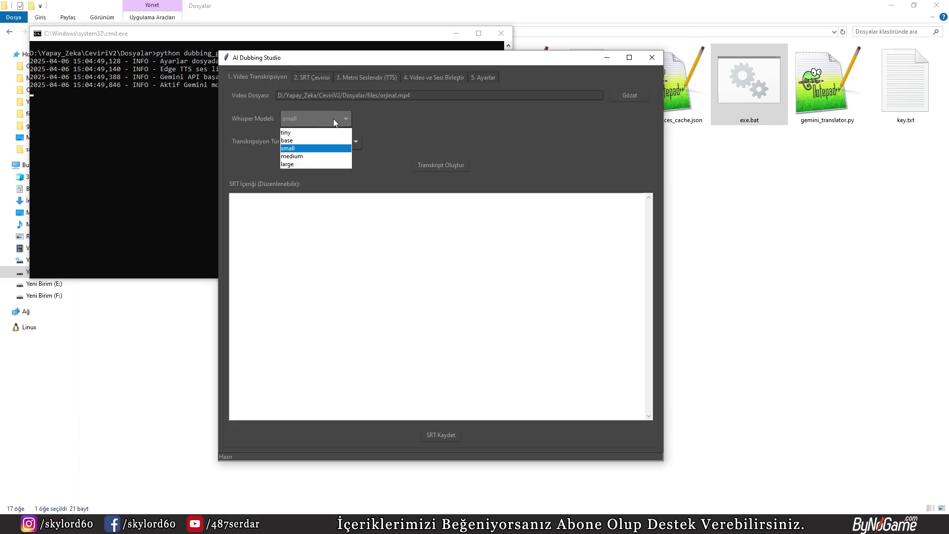
{"action": "left_click", "coordinate": [316, 148]}
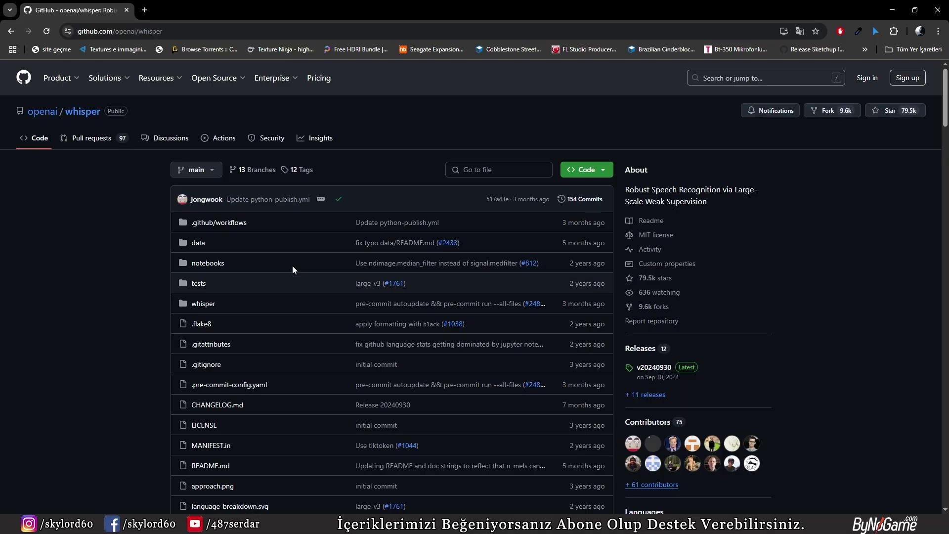
- Switch to the openai/whisper GitHub page and examine the small and medium rows in the README's model size table
{"action": "scroll", "coordinate": [120, 268], "scroll_direction": "down", "scroll_amount": 15}
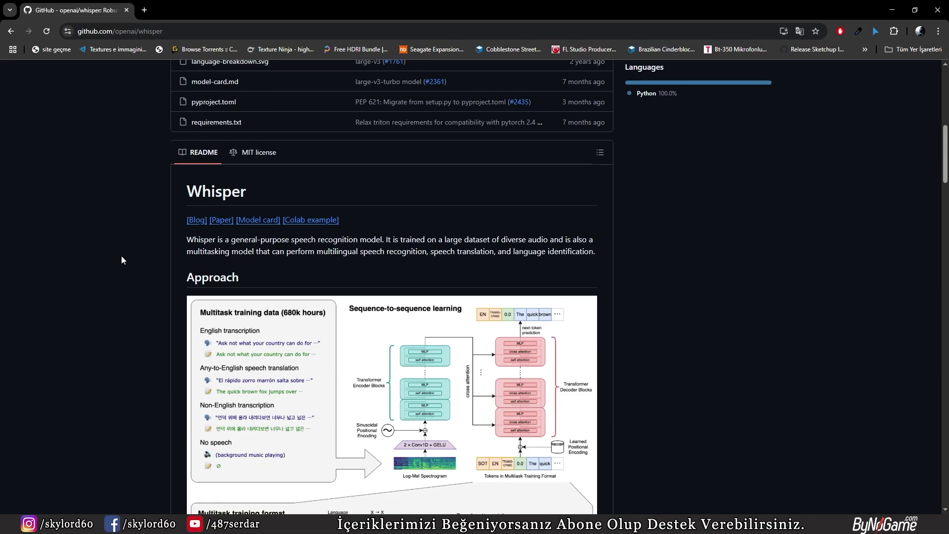
{"action": "scroll", "coordinate": [109, 163], "scroll_direction": "down", "scroll_amount": 10}
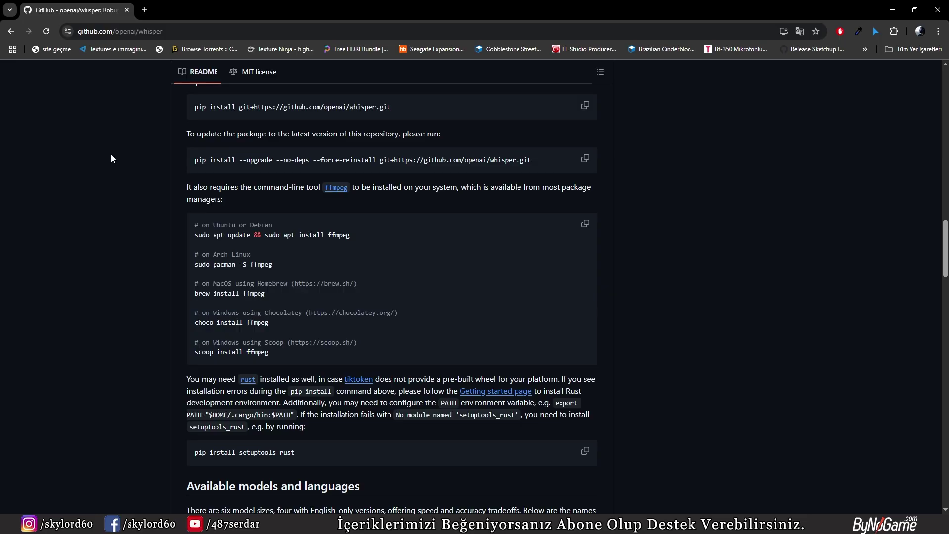
{"action": "scroll", "coordinate": [112, 151], "scroll_direction": "down", "scroll_amount": 8}
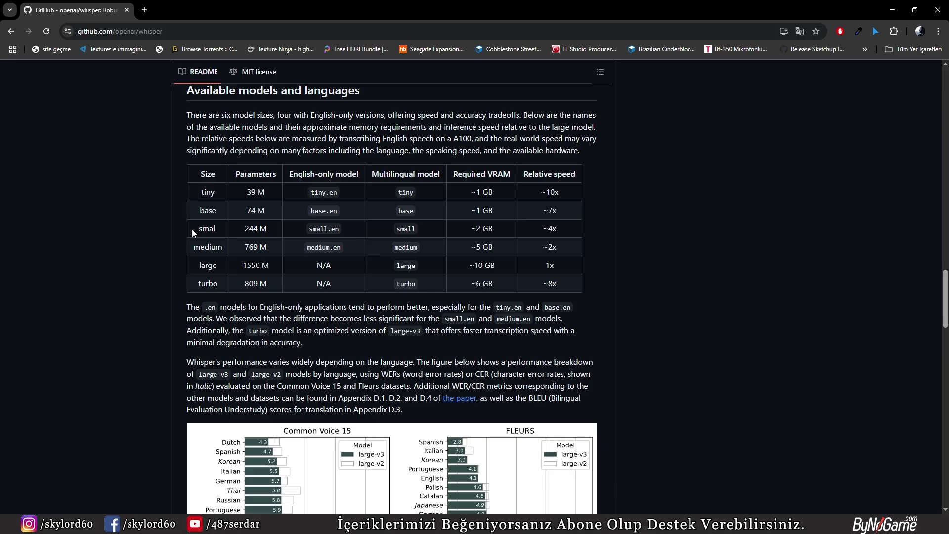
{"action": "left_click_drag", "start_coordinate": [192, 229], "coordinate": [222, 247]}
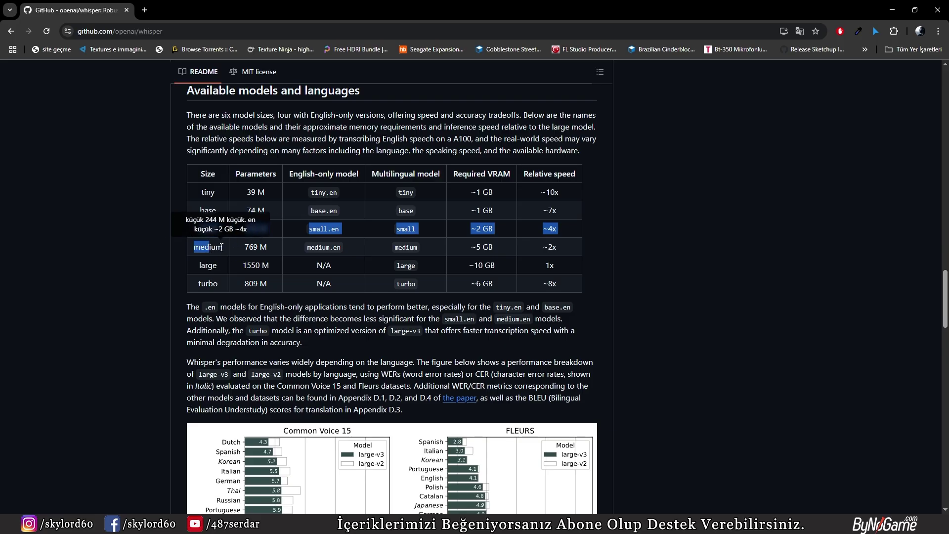